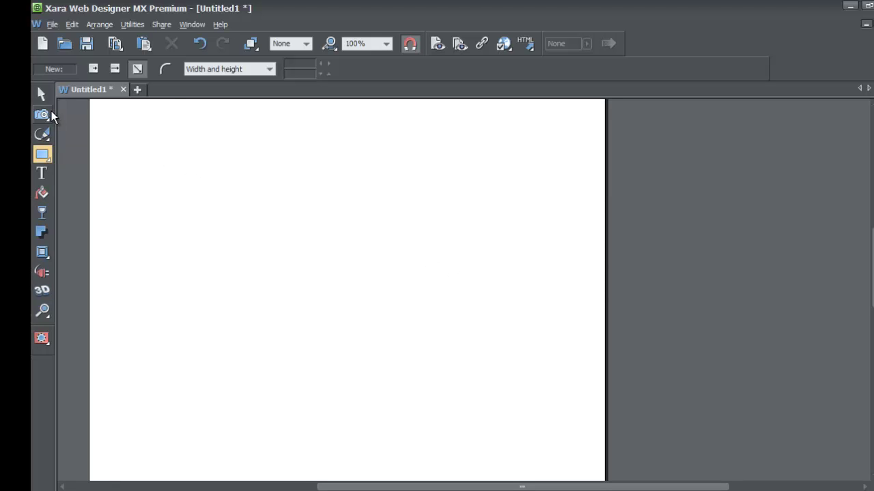
- Draw a 232 × 152 px cyan rectangle on the left side of the page with the Rectangle tool
left_click(41, 94)
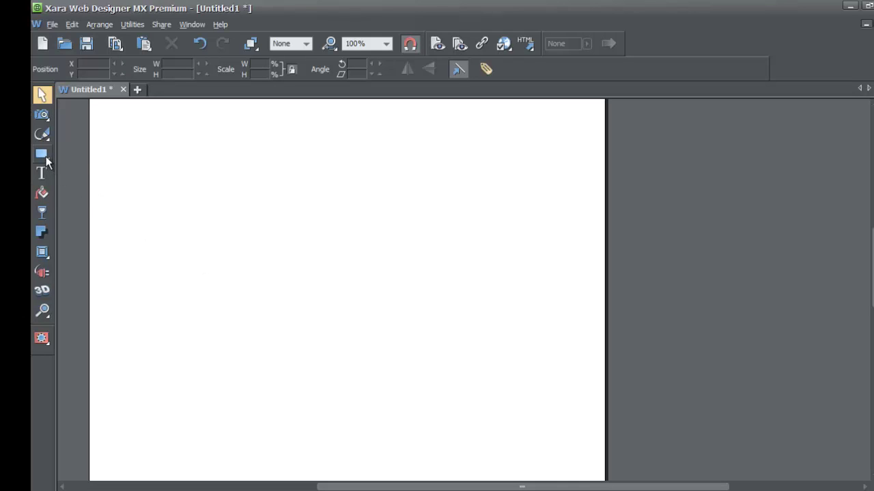
mouse_move(45, 159)
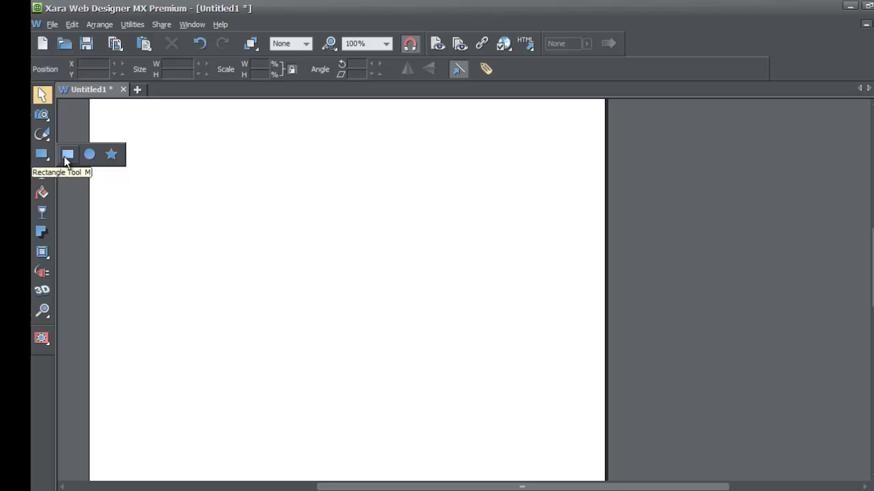
left_click(67, 154)
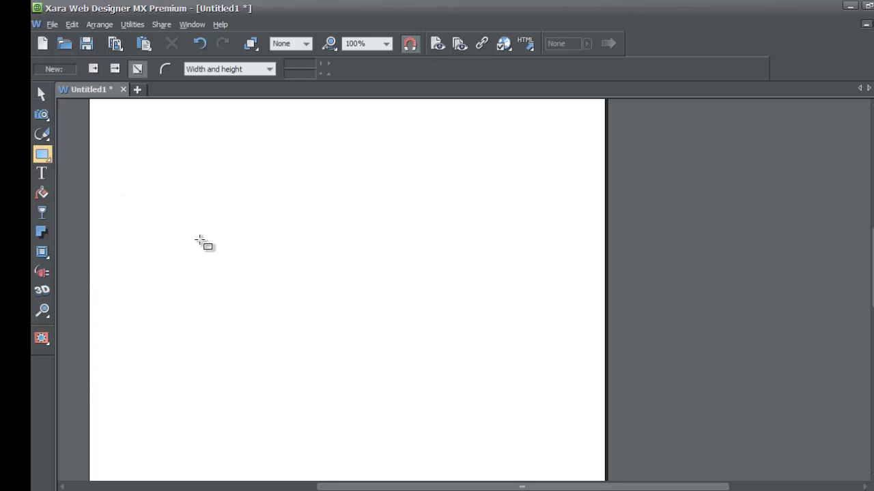
mouse_move(175, 235)
left_mouse_down()
mouse_move(359, 349)
mouse_move(335, 341)
left_mouse_up()
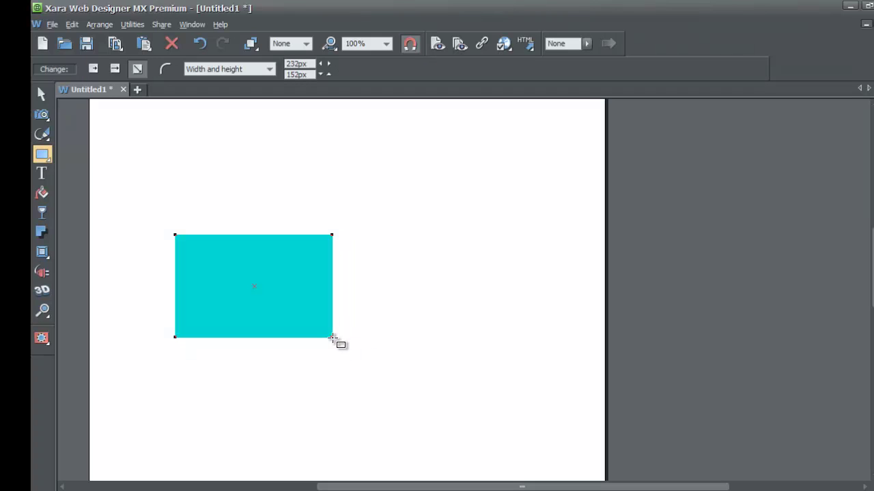
right_click(268, 247)
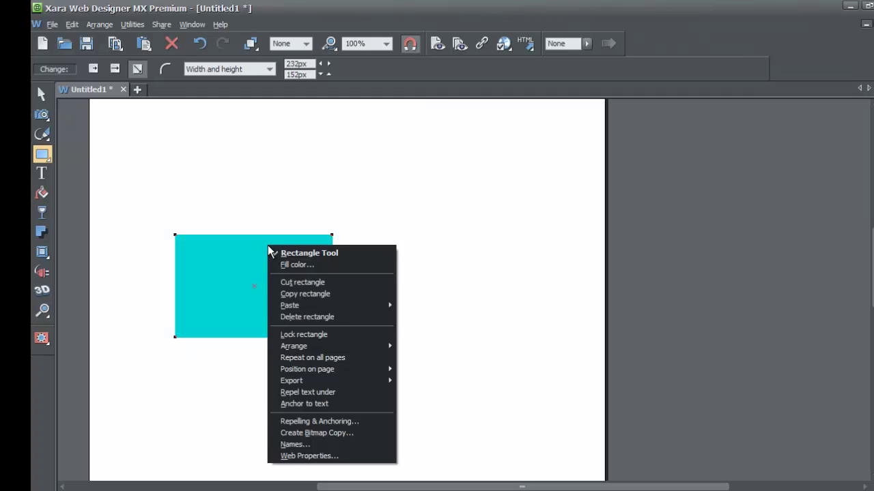
left_click(331, 457)
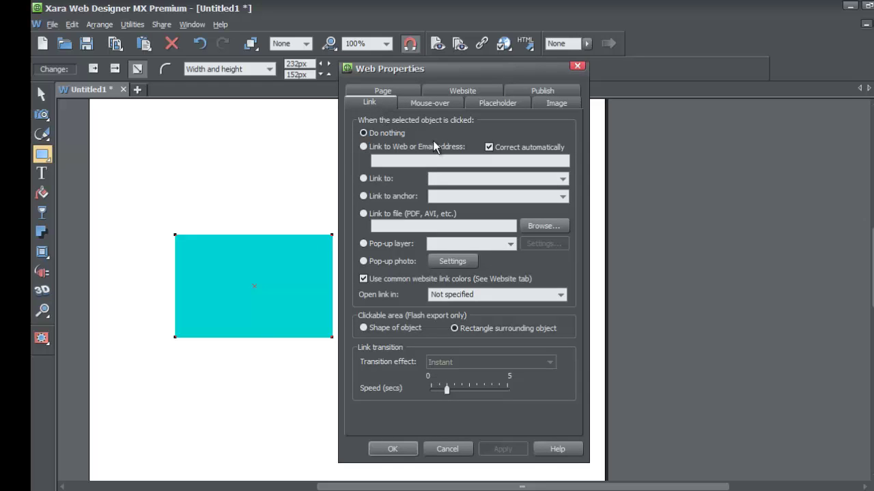
left_click(365, 179)
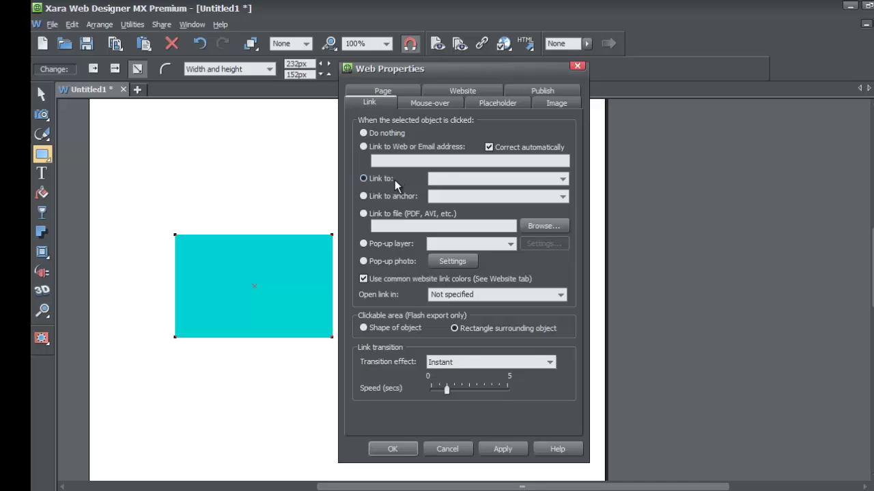
left_click(435, 179)
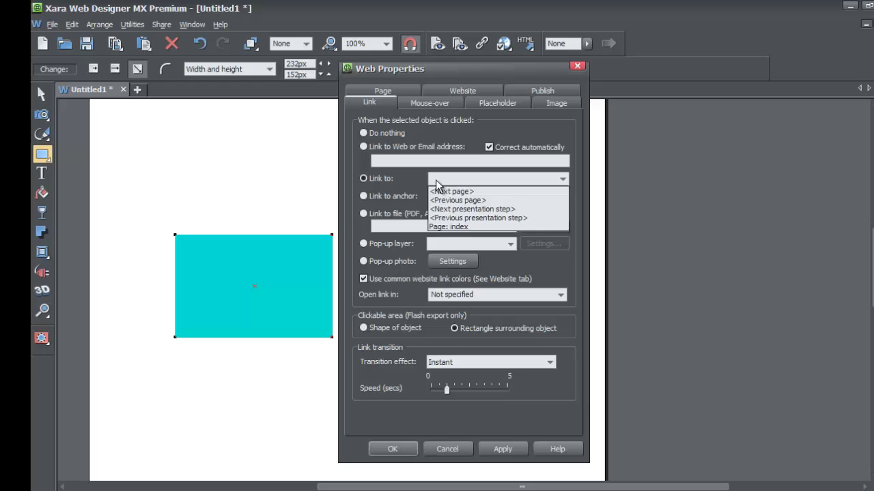
left_click(436, 180)
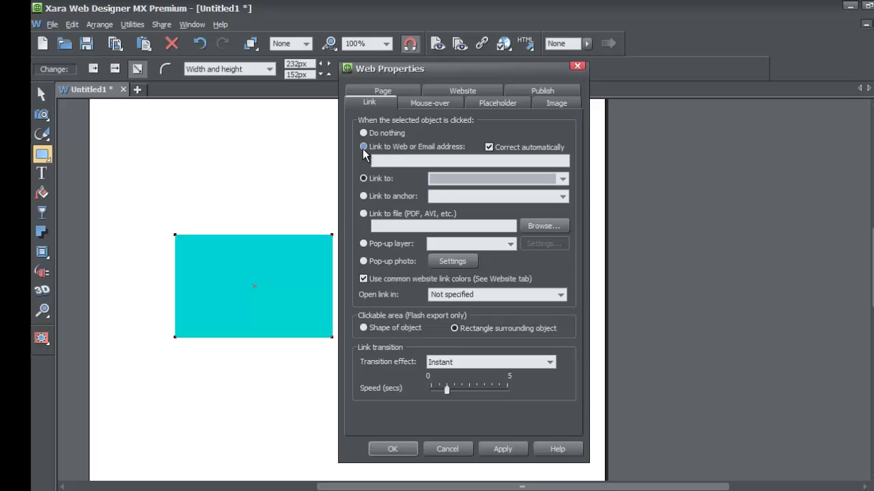
left_click(363, 147)
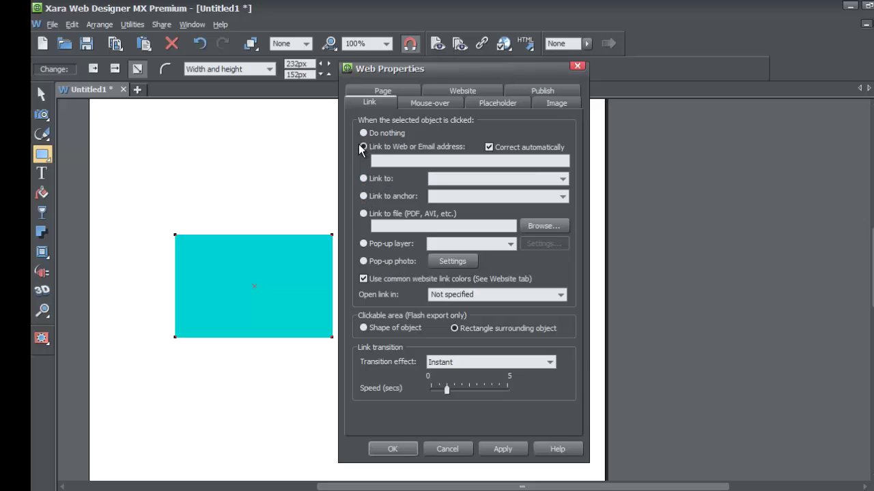
left_click(418, 159)
type("www.google.com")
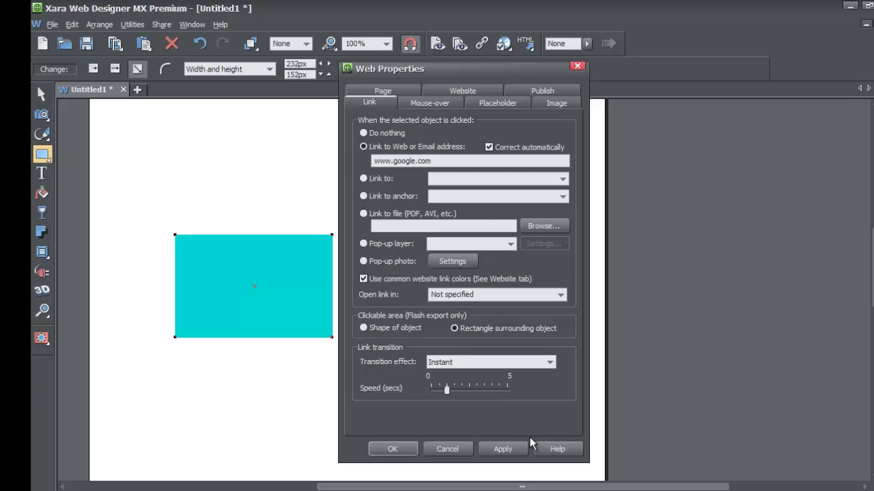
left_click(389, 449)
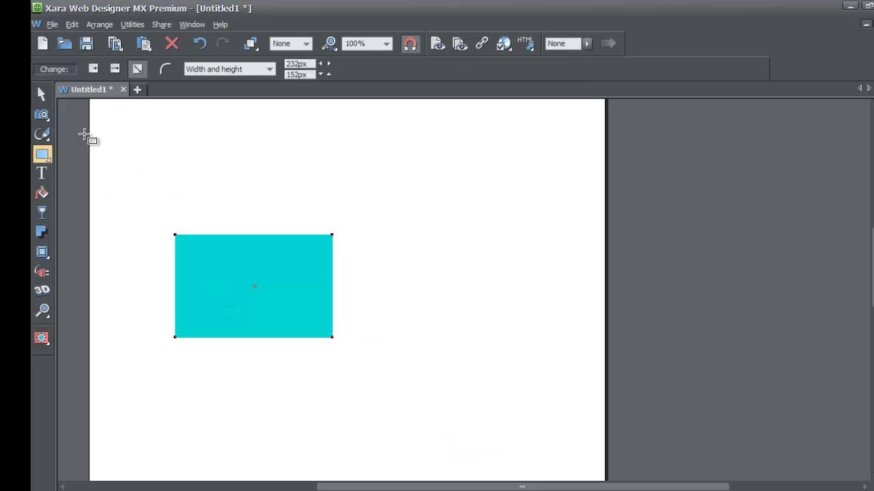
left_click(40, 95)
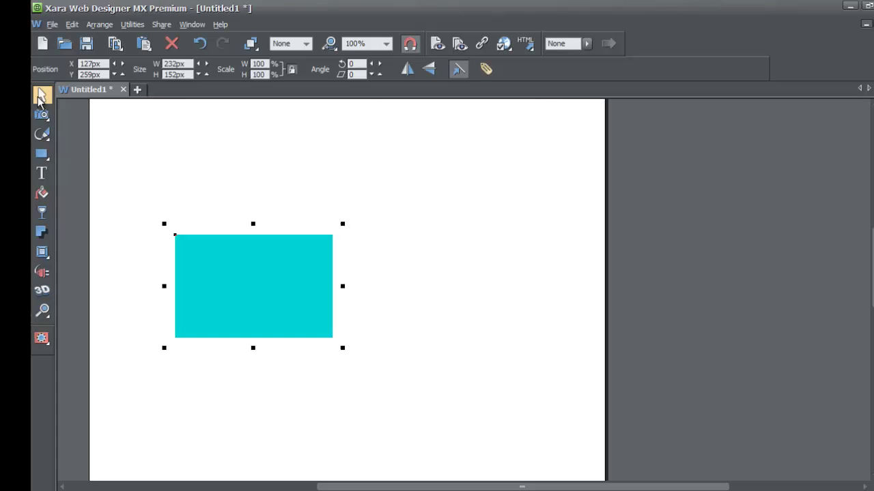
left_click(266, 204)
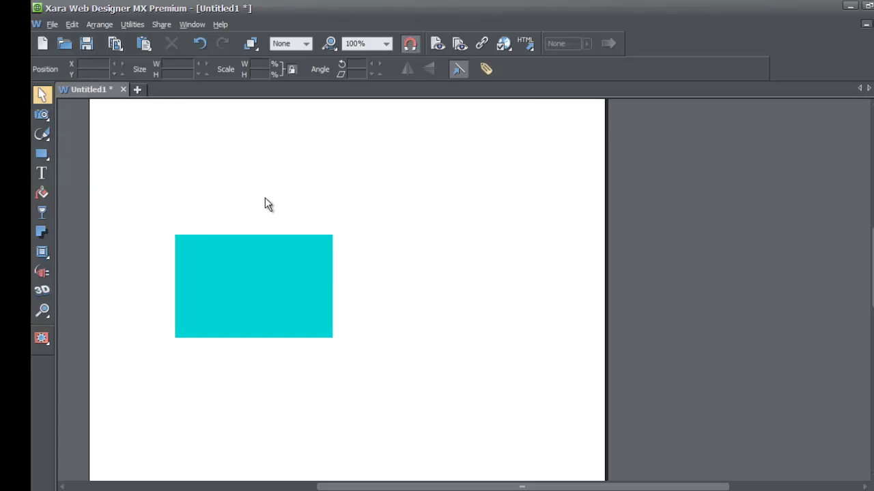
left_click(261, 276)
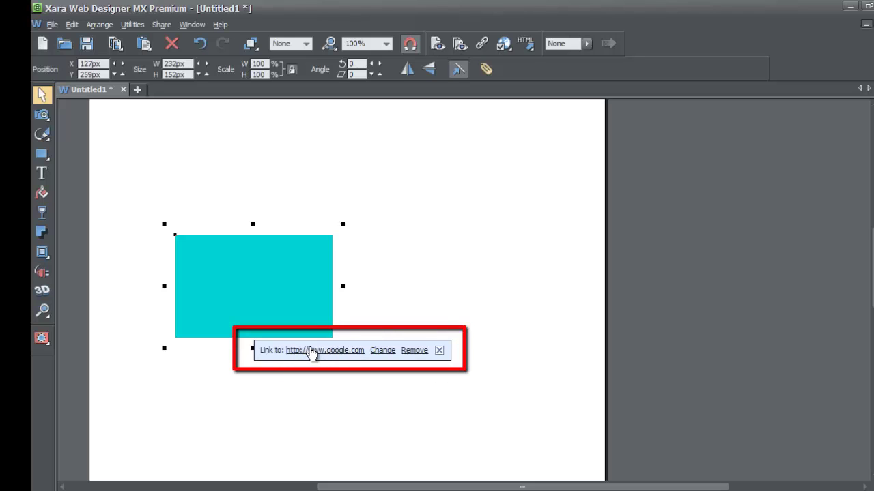
left_click(466, 203)
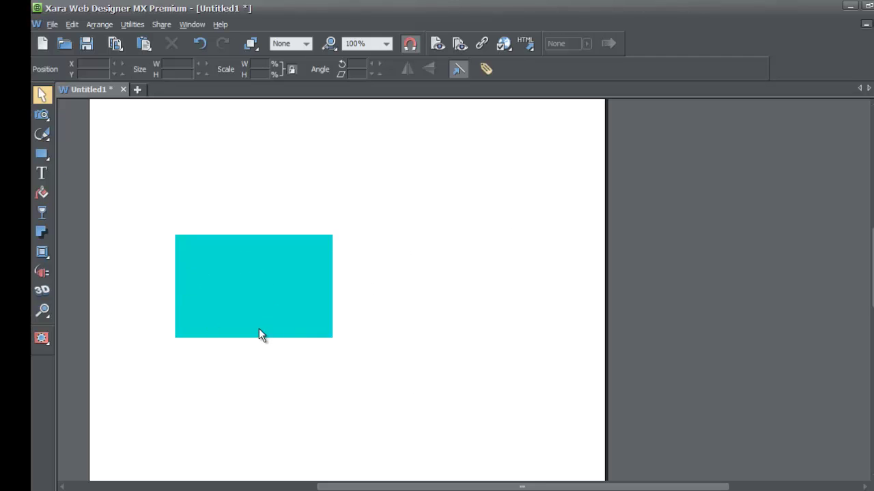
left_click(236, 267)
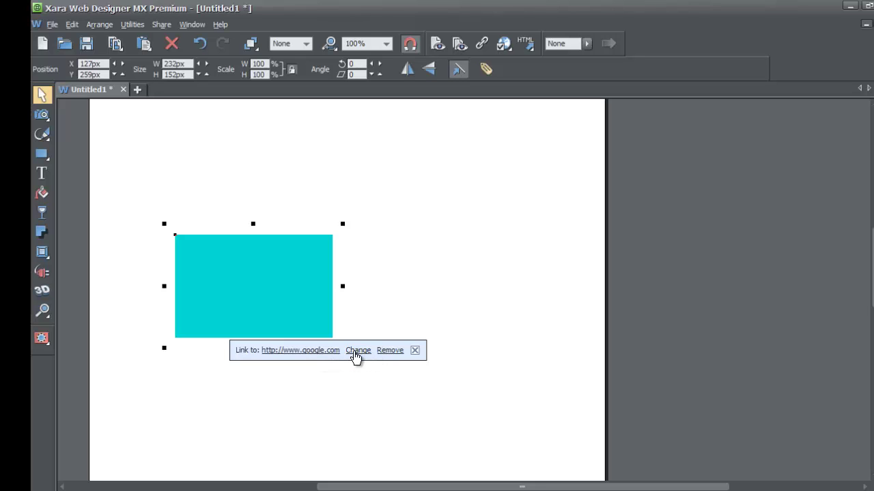
left_click(358, 351)
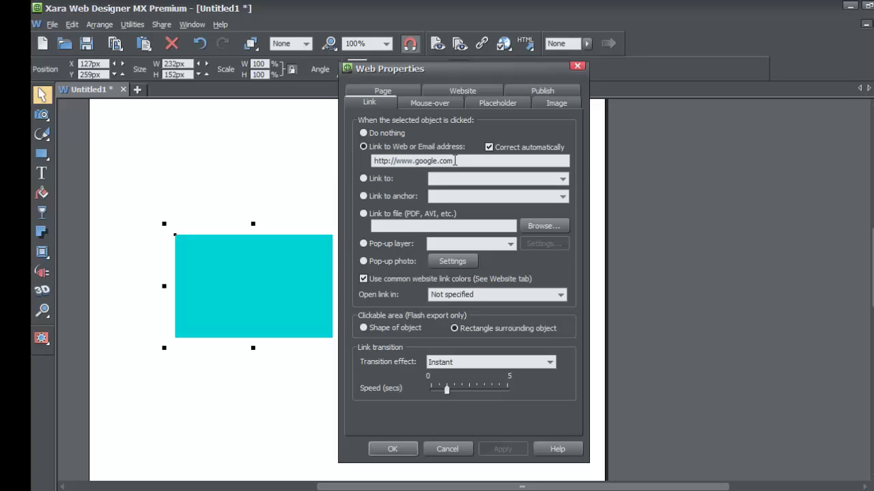
left_click_drag(455, 161, 379, 168)
left_click(389, 162)
left_click_drag(461, 161, 373, 163)
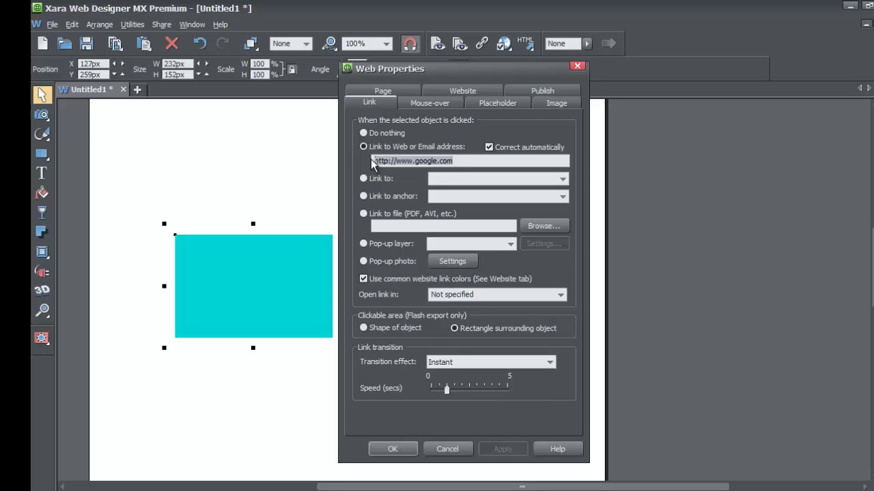
type("www.bing.com")
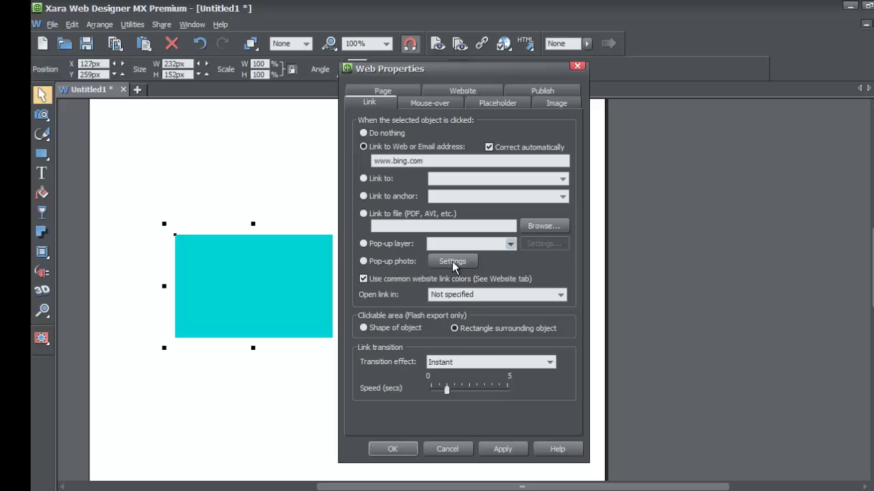
left_click(392, 449)
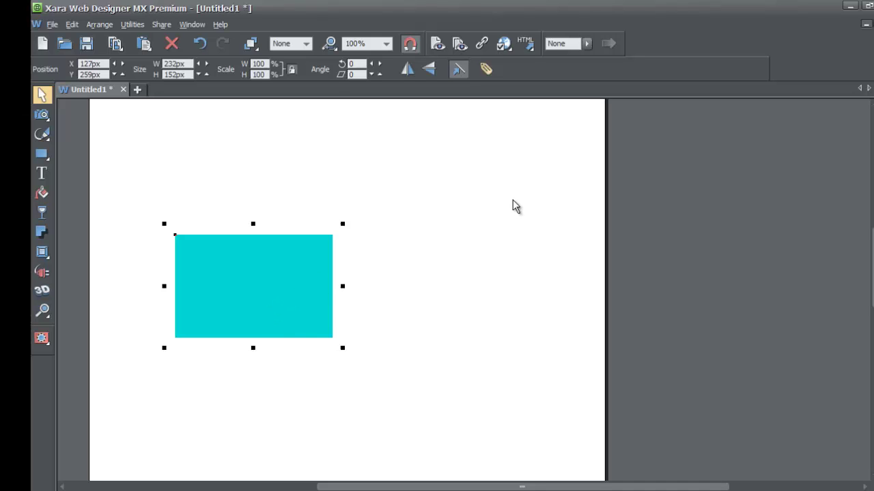
key("Escape")
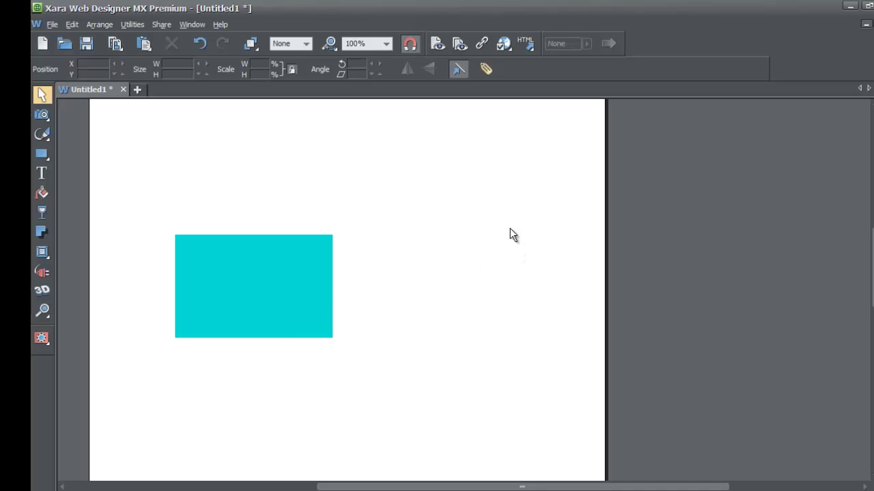
left_click(306, 266)
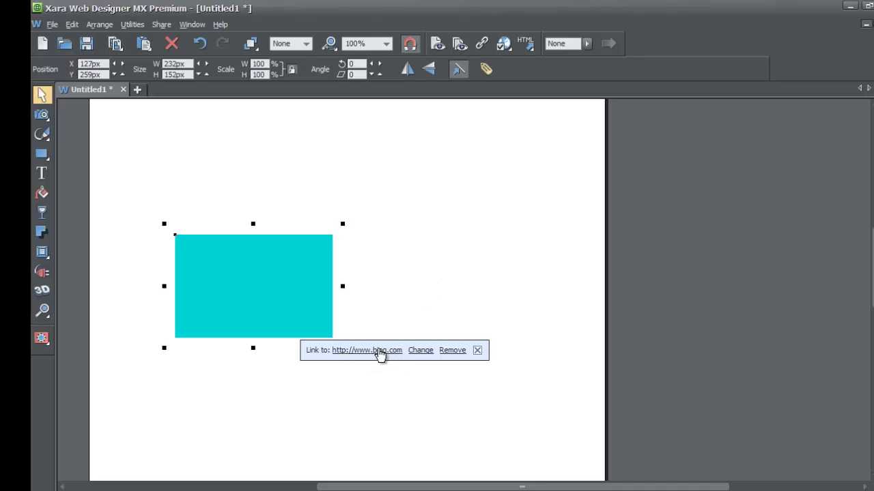
left_click(417, 291)
right_click(303, 292)
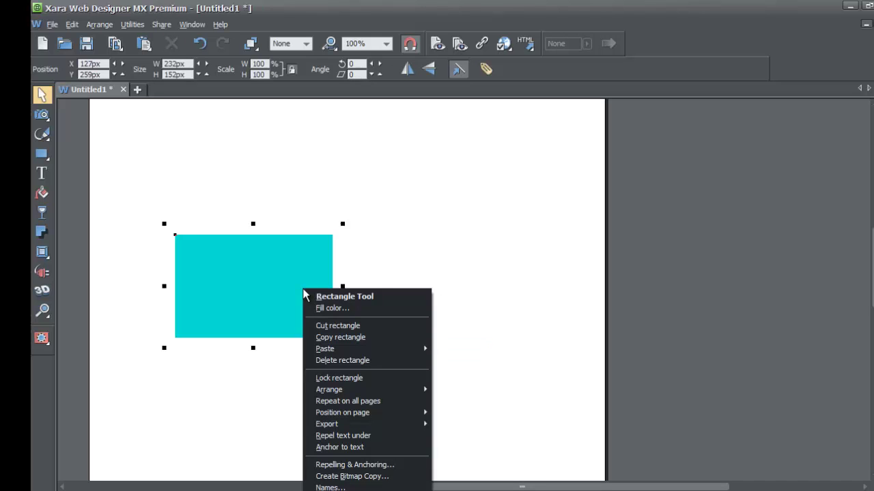
right_click(258, 253)
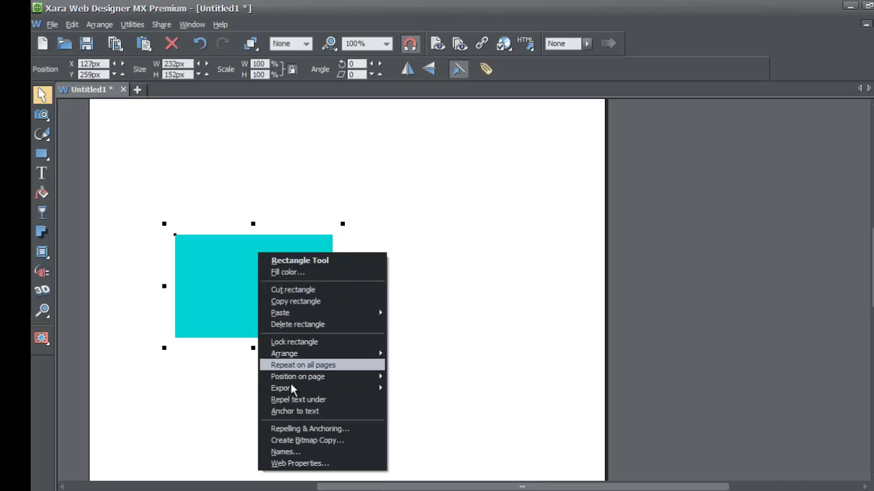
left_click(301, 464)
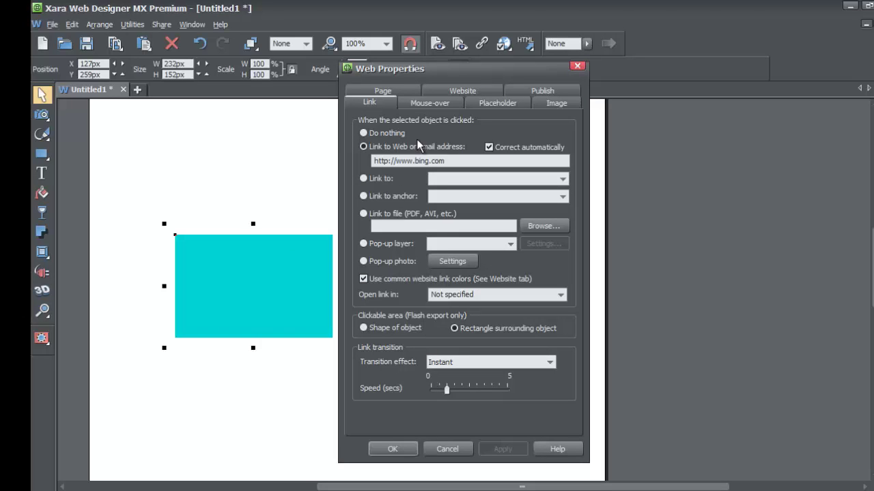
left_click(438, 448)
left_click(371, 281)
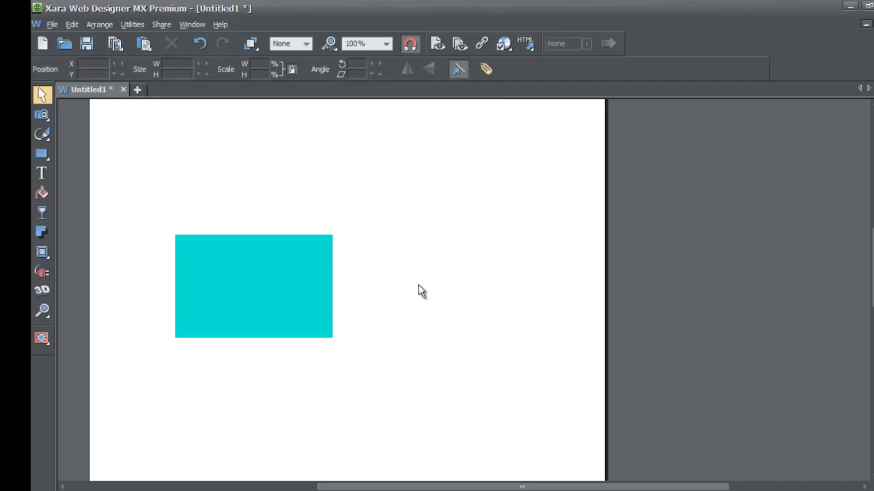
left_click(298, 272)
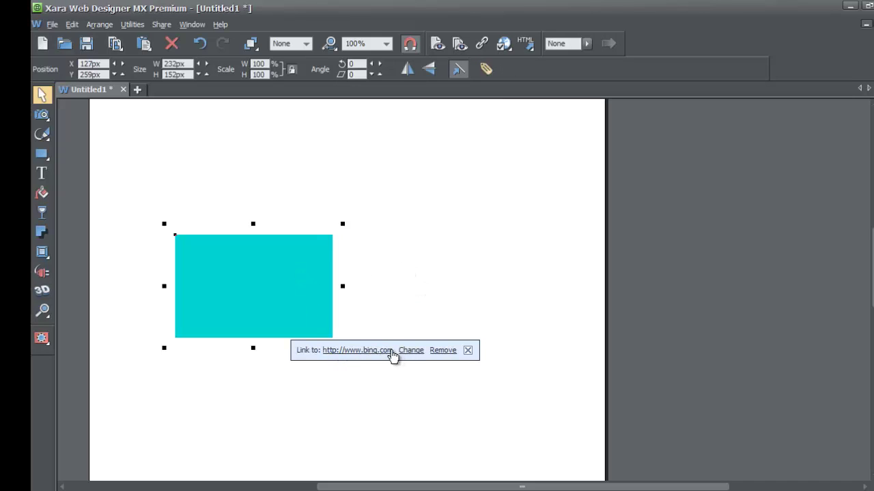
left_click(416, 350)
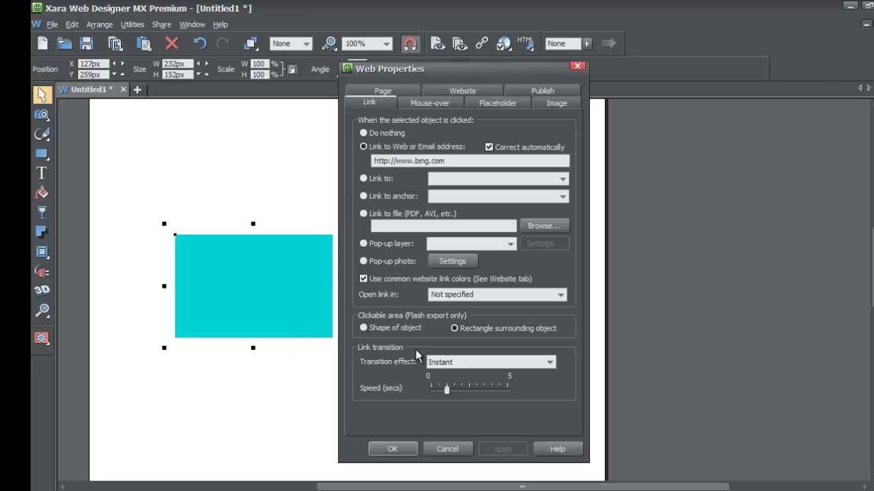
left_click(445, 447)
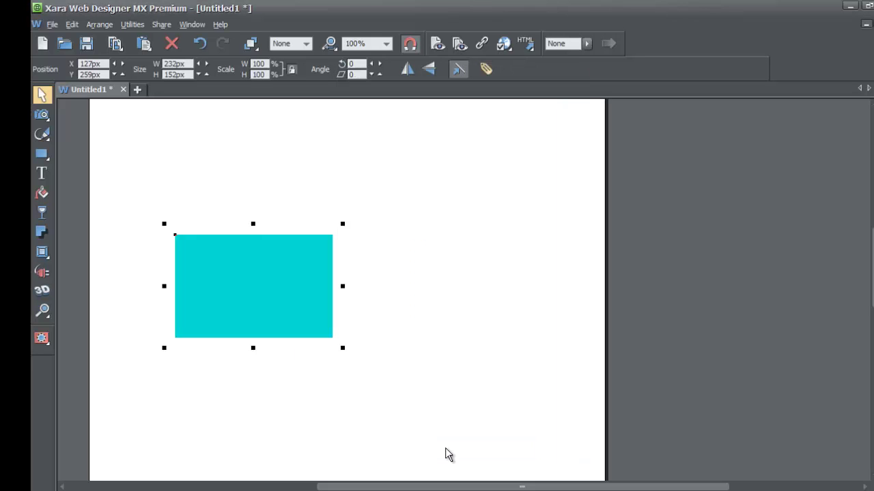
left_click(355, 209)
left_click(305, 270)
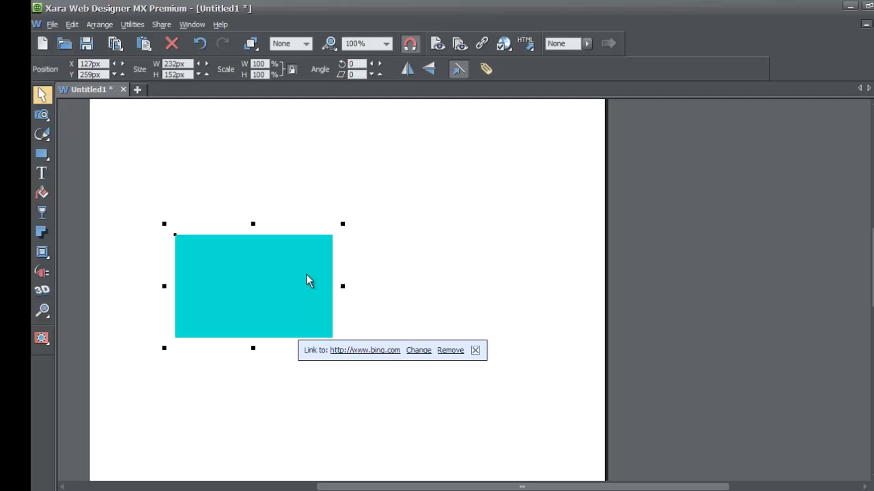
left_click(418, 350)
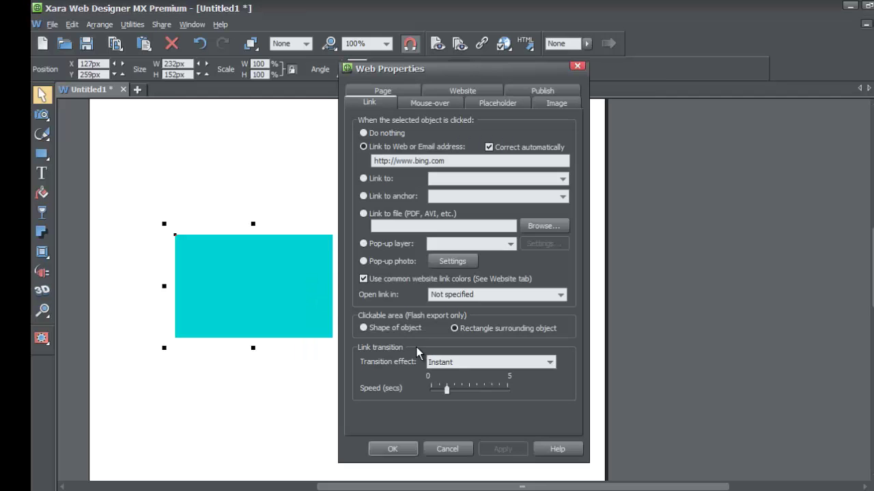
left_click(444, 449)
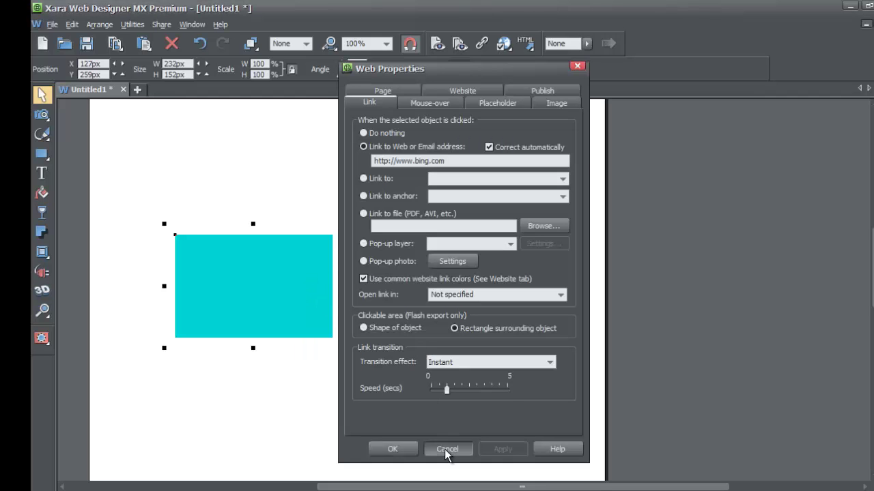
right_click(292, 273)
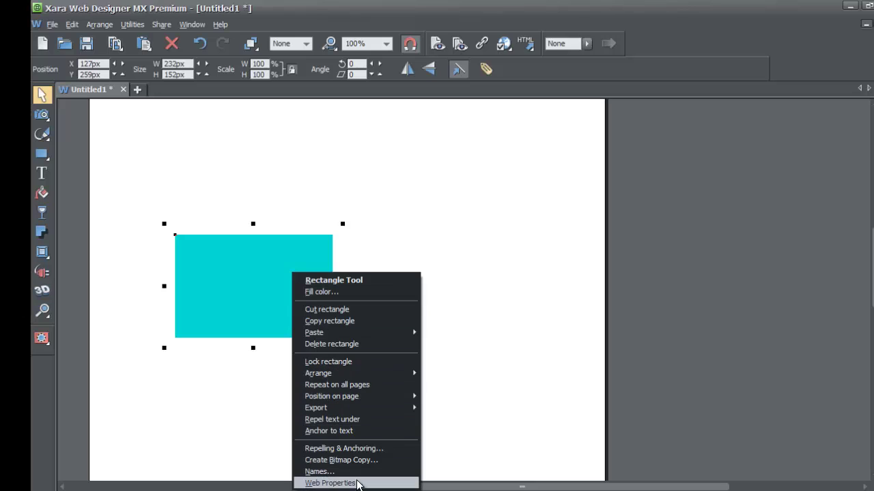
left_click(303, 286)
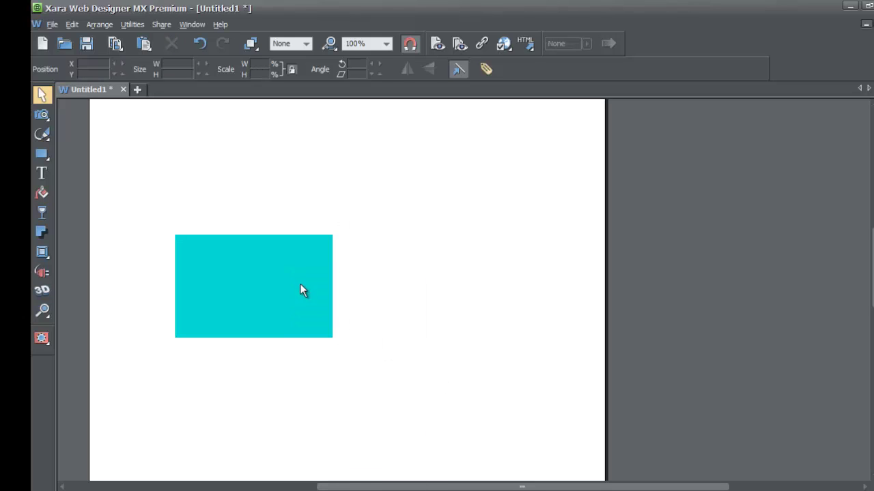
mouse_move(299, 283)
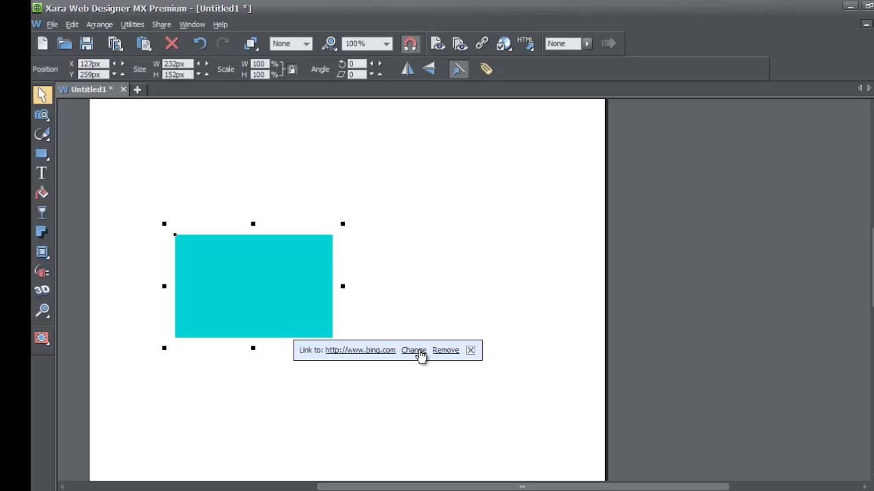
left_click(389, 311)
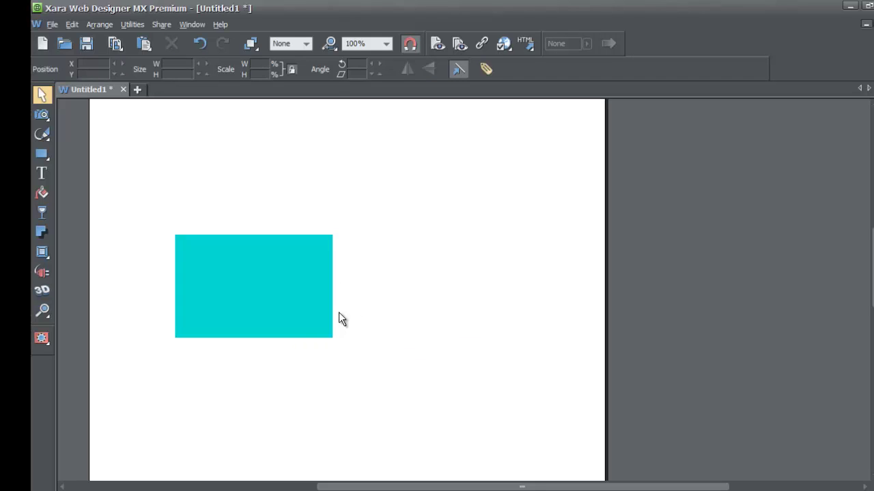
left_click(313, 286)
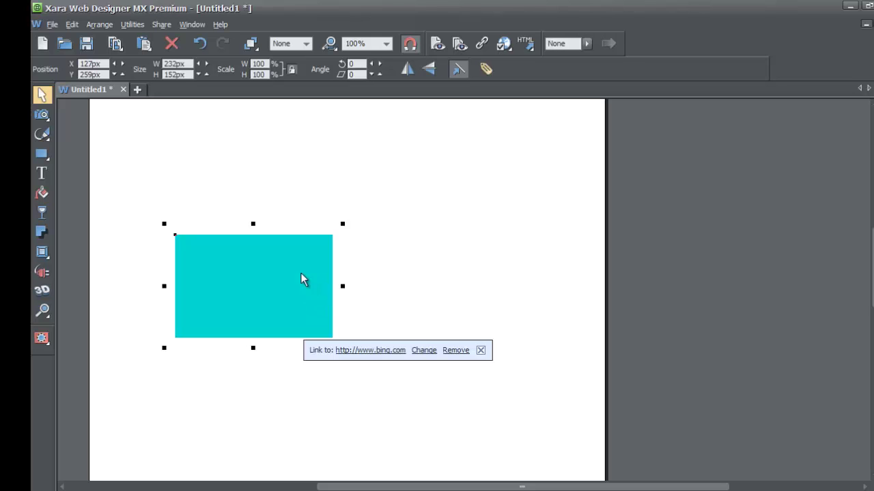
right_click(285, 260)
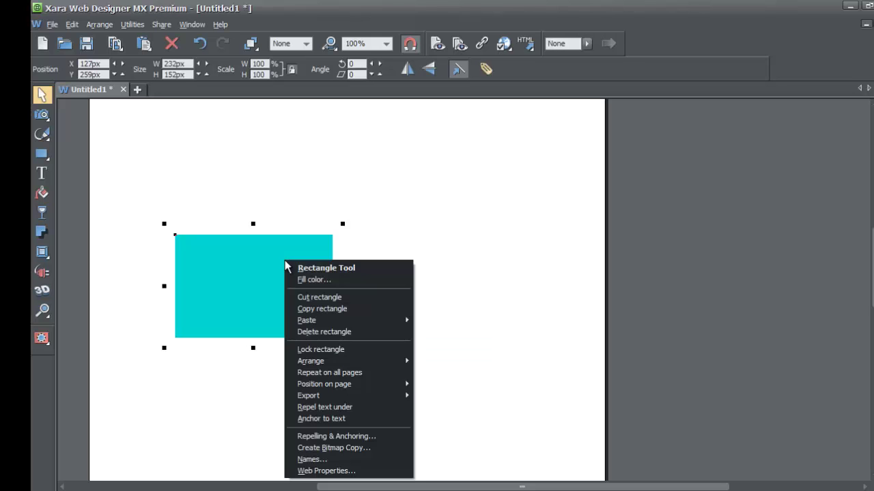
left_click(339, 471)
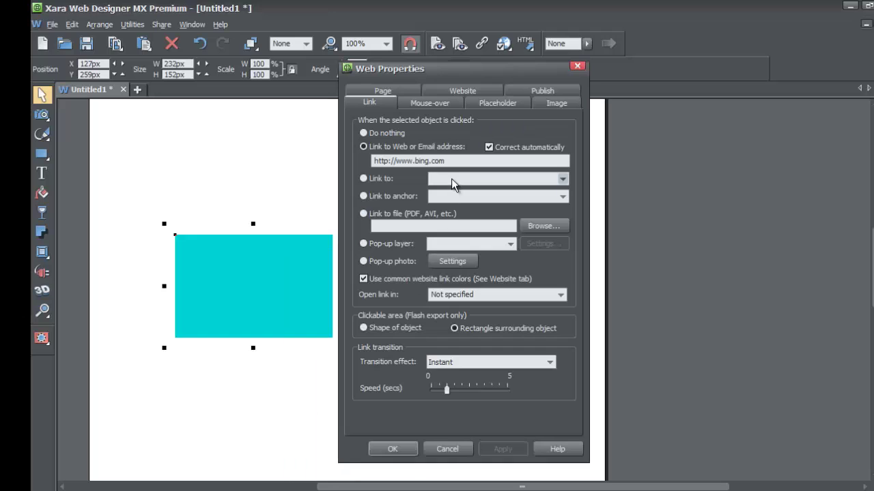
left_click_drag(445, 160, 352, 161)
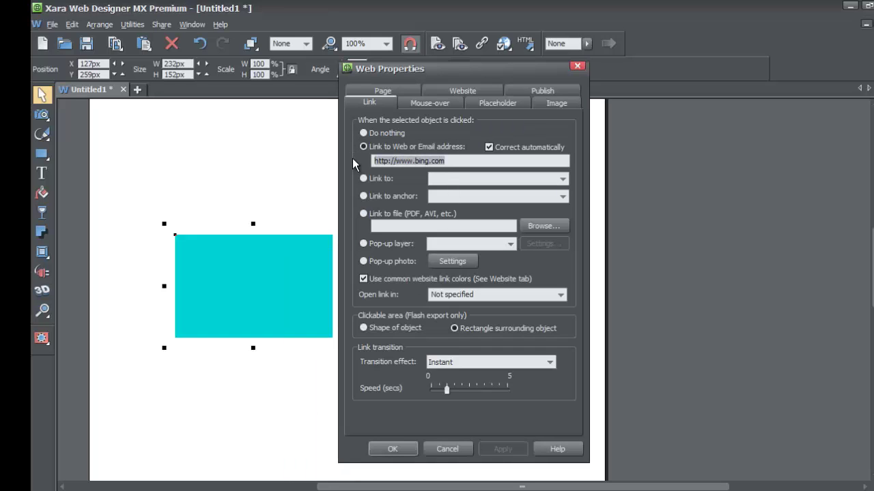
key("Delete")
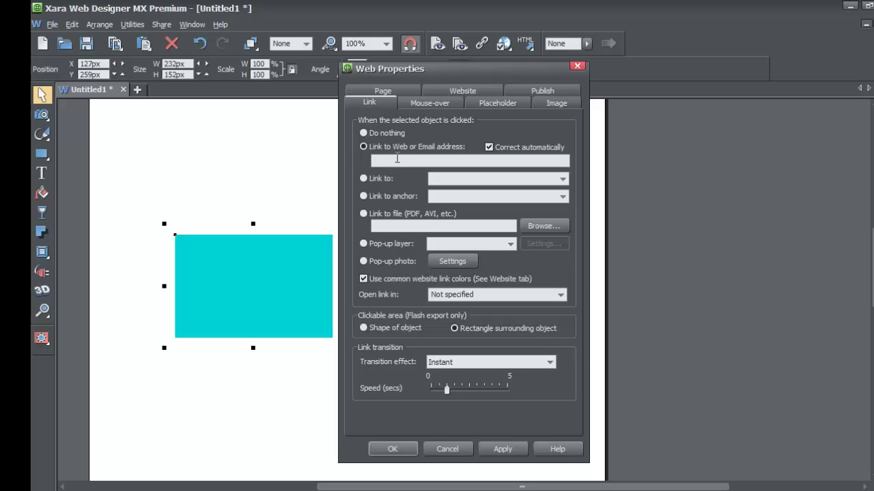
left_click(392, 449)
left_click(295, 303)
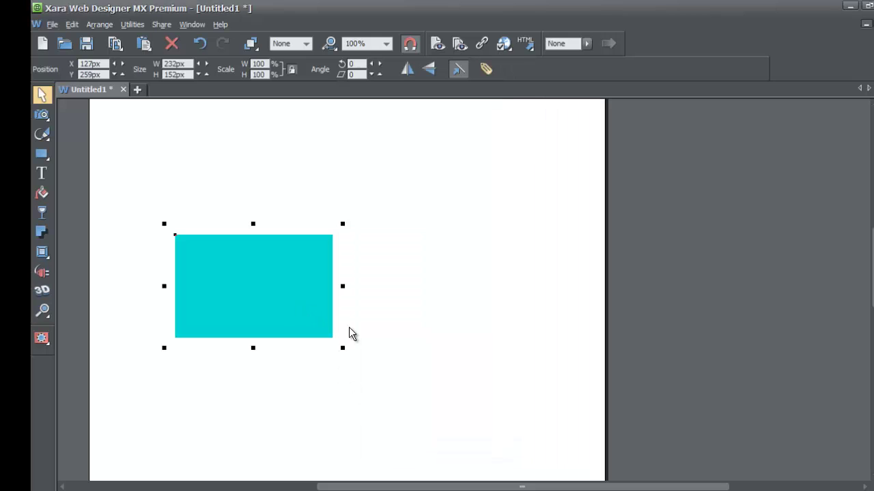
right_click(301, 296)
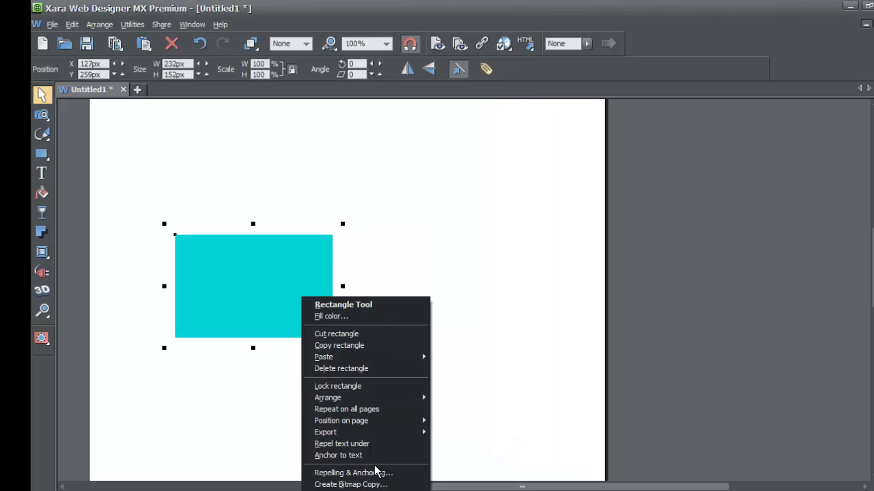
right_click(284, 258)
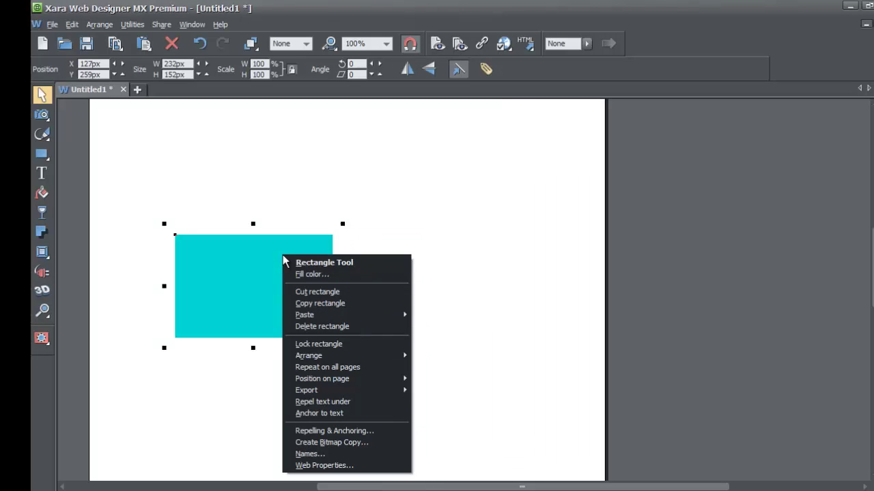
left_click(362, 466)
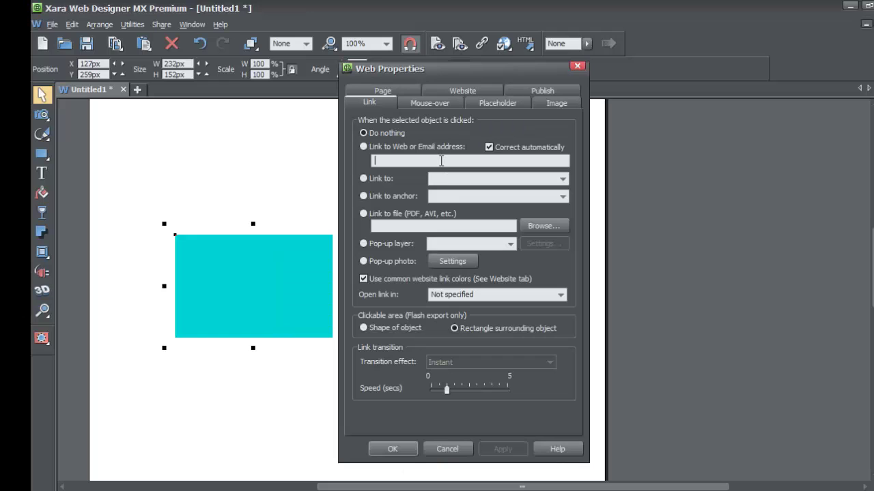
left_click(441, 161)
type("www.google.com")
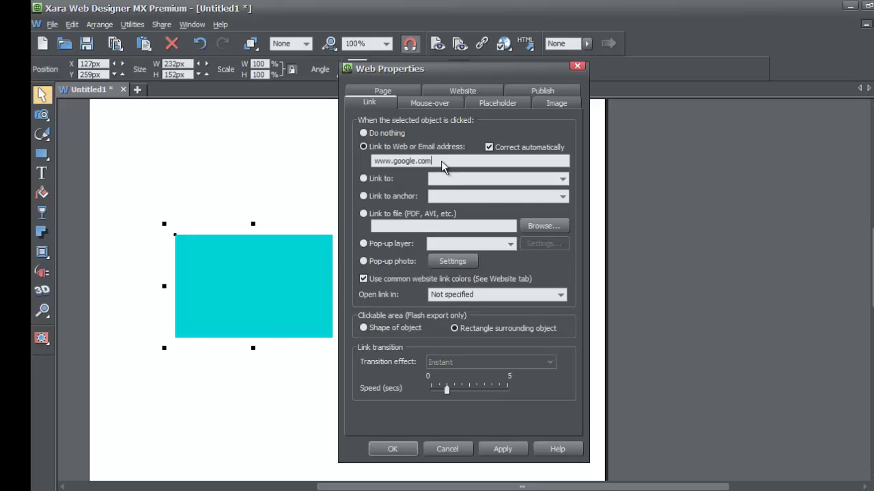
key("Return")
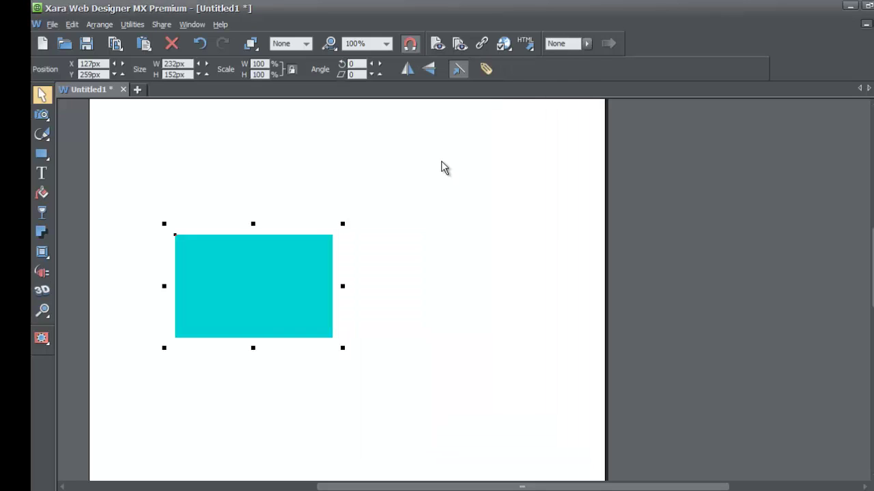
- Reopen the rectangle's Web Properties to check the google.com address, then close it
right_click(274, 279)
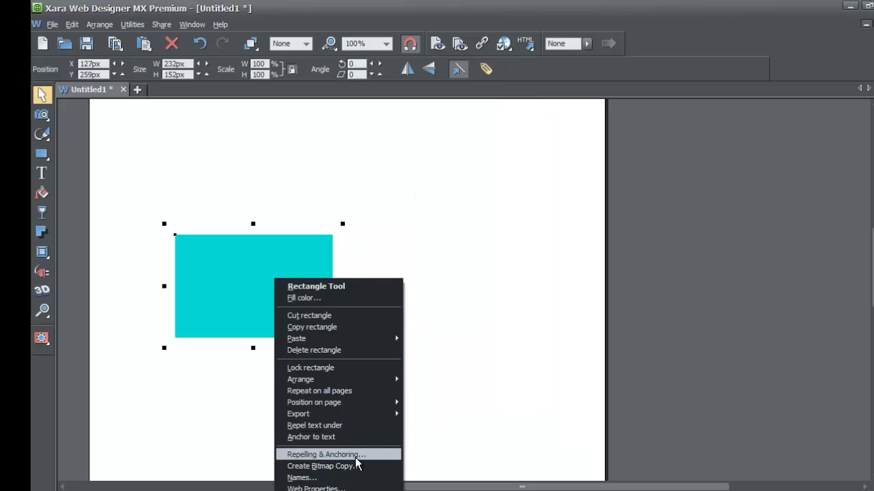
left_click(352, 489)
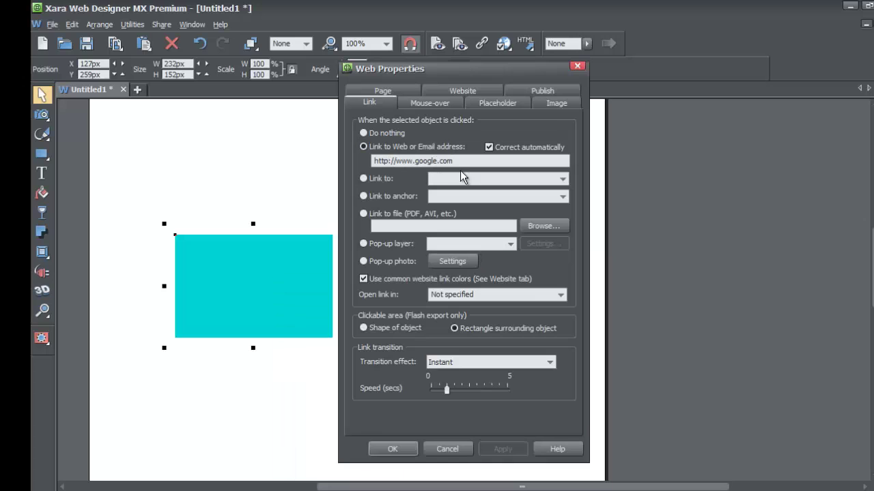
left_click(393, 449)
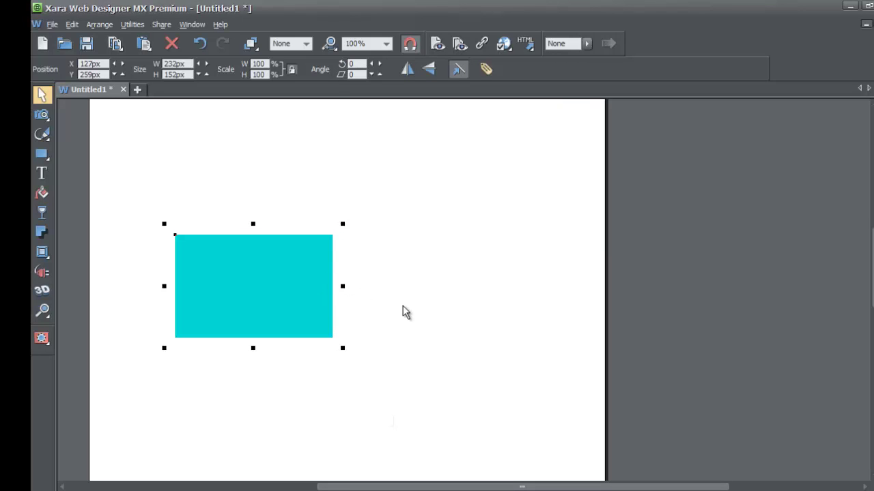
- Remove the rectangle's google.com link and nudge it 4 px left to X 123 px
left_click(304, 288)
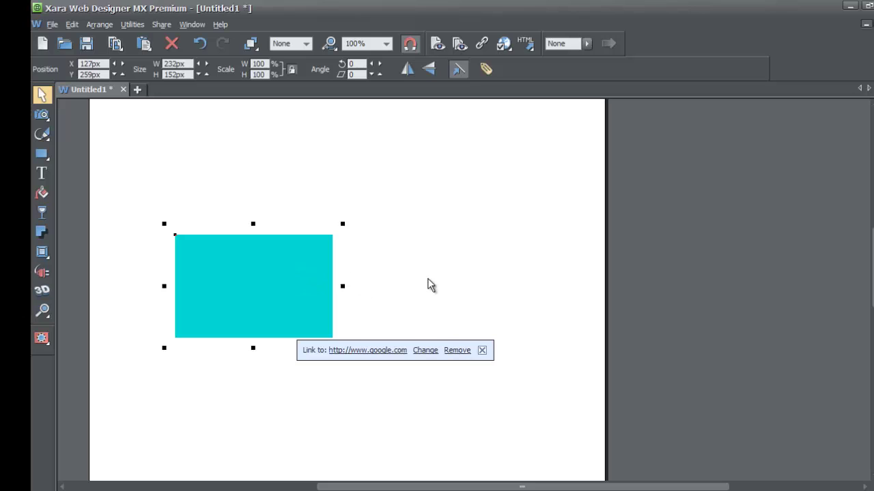
left_click(456, 354)
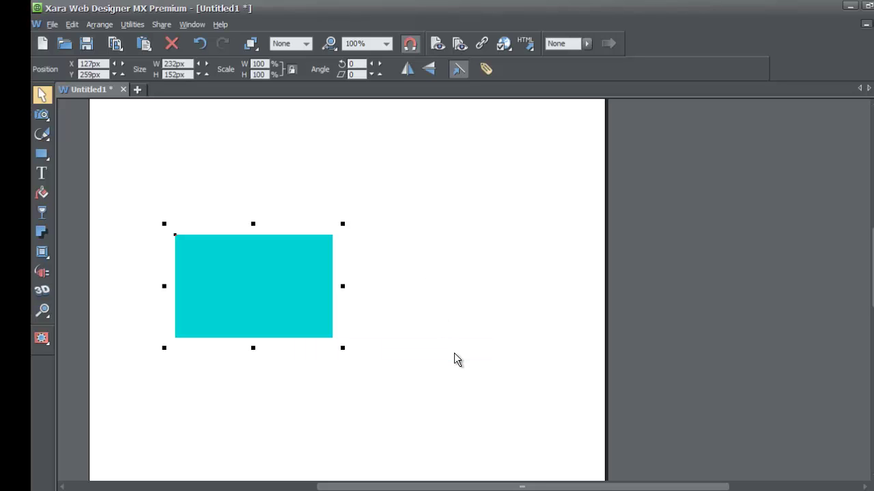
left_click(421, 339)
left_click_drag(326, 297, 324, 298)
left_click(344, 298)
key("ctrl+a")
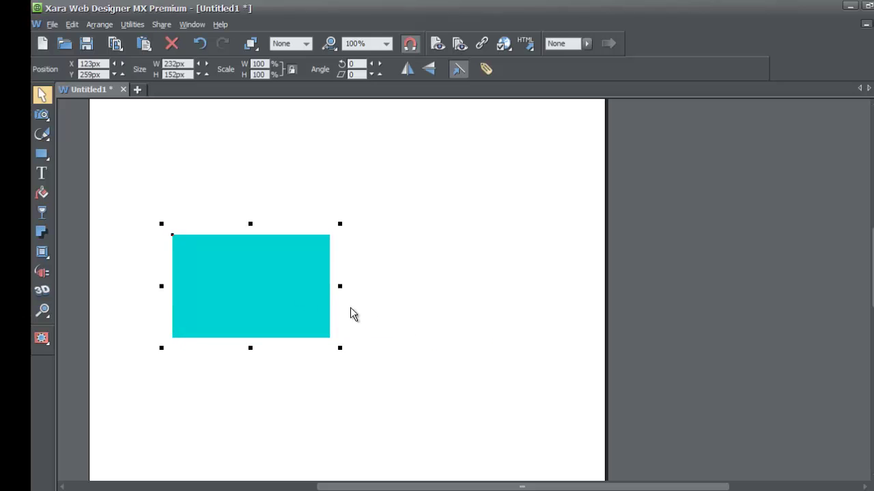
left_click(381, 318)
right_click(279, 295)
right_click(267, 256)
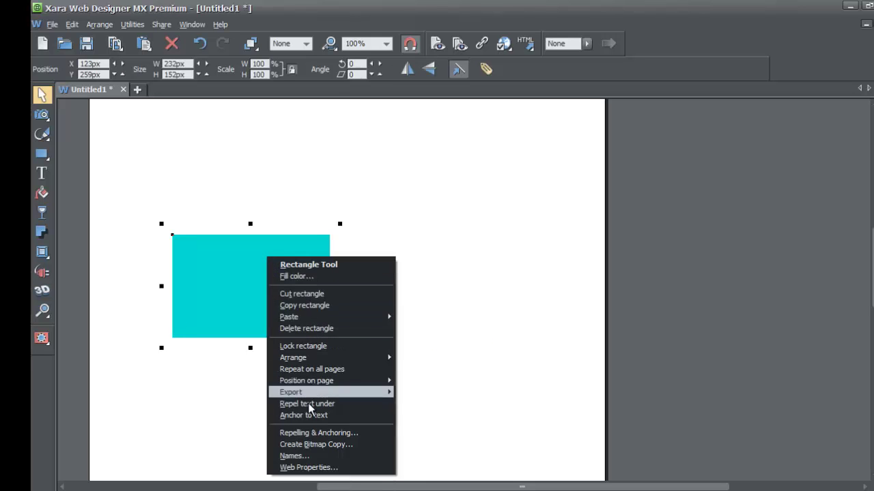
left_click(340, 468)
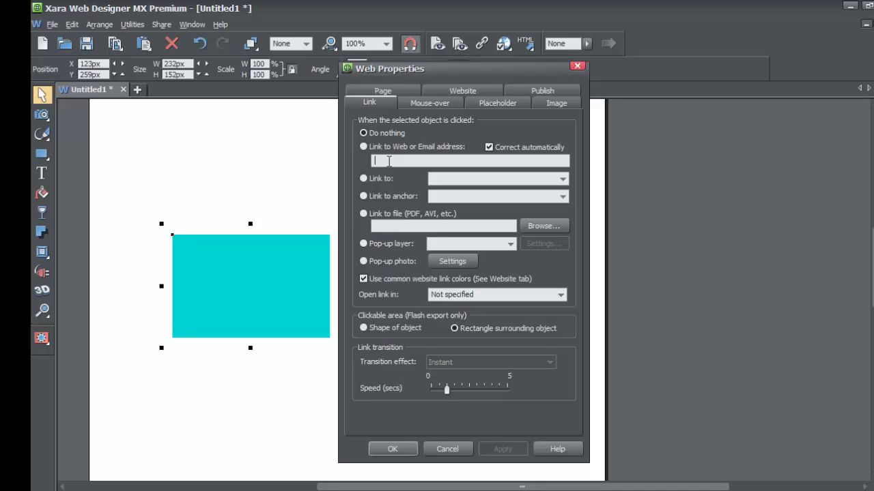
left_click(388, 161)
type("ww")
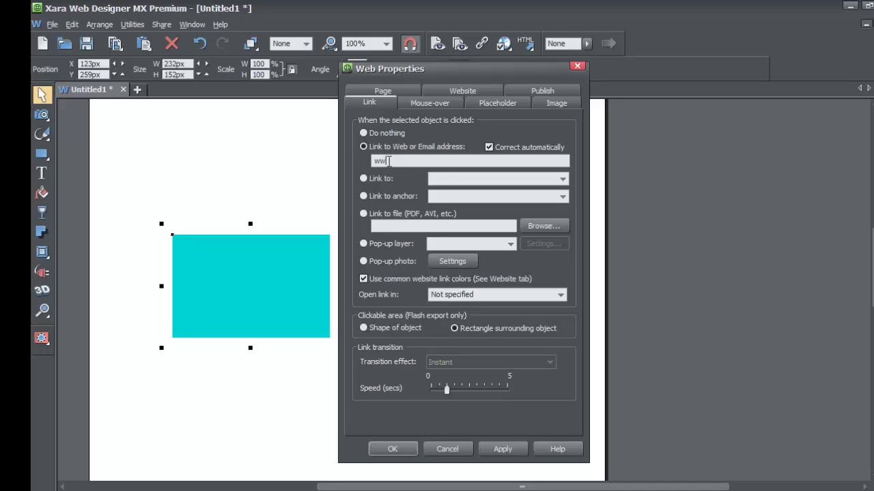
type("w.google.com")
left_click(396, 448)
left_click(392, 371)
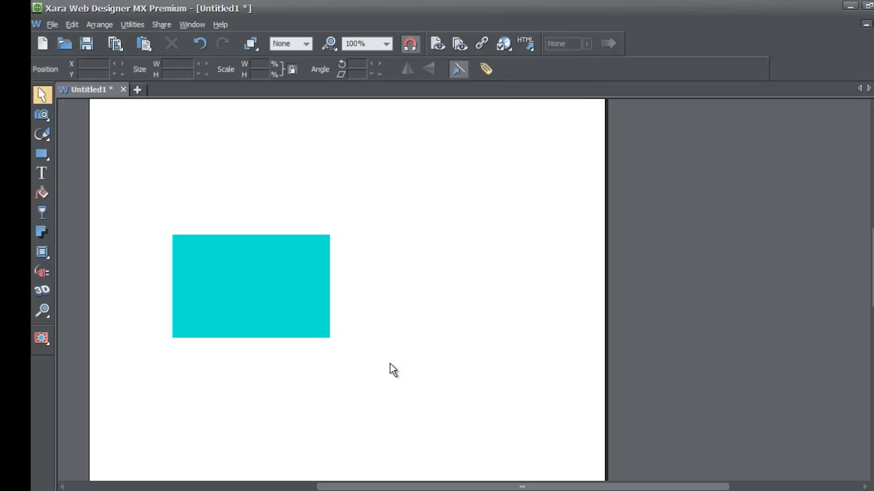
left_click(302, 277)
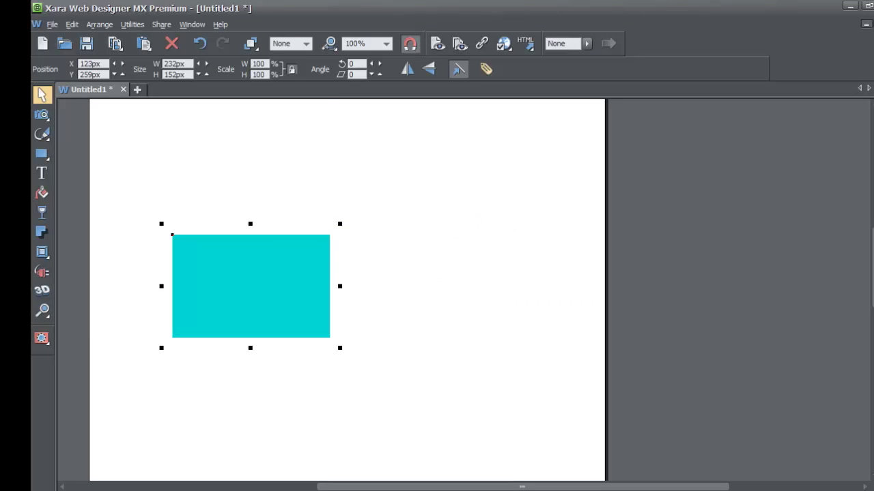
left_click(52, 24)
key("Right")
mouse_move(54, 25)
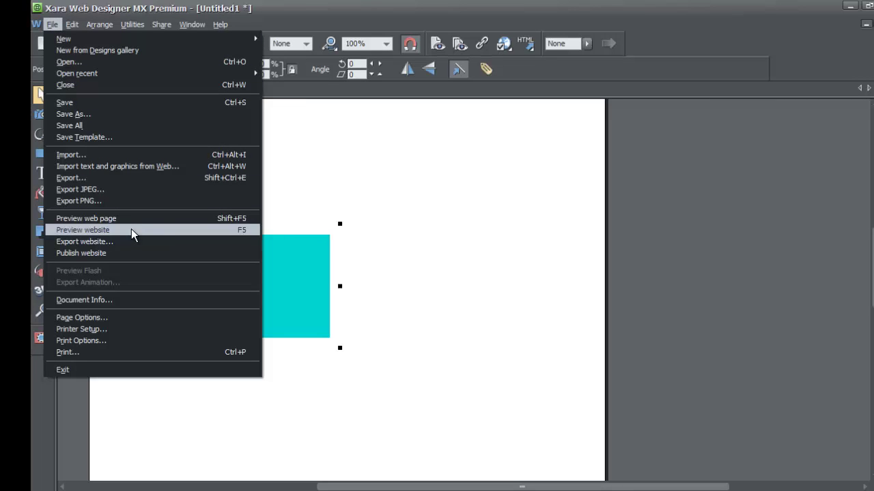
left_click(496, 162)
left_click(318, 282)
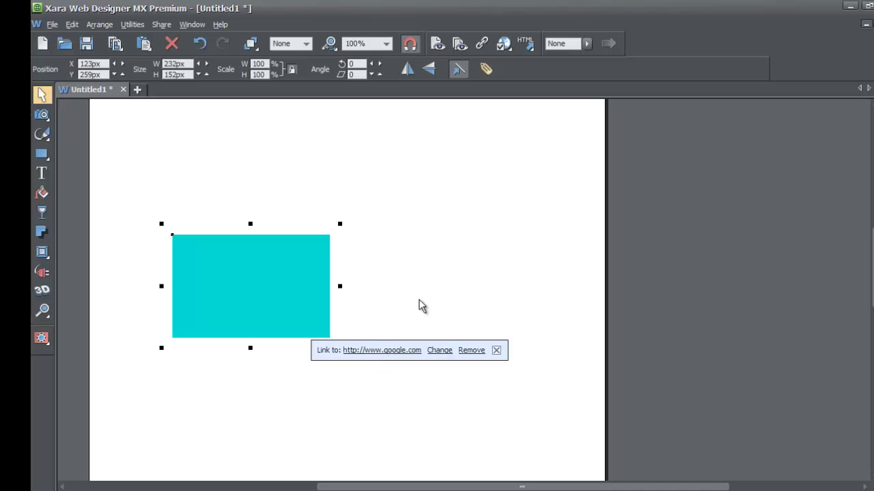
left_click(400, 301)
left_click(298, 296)
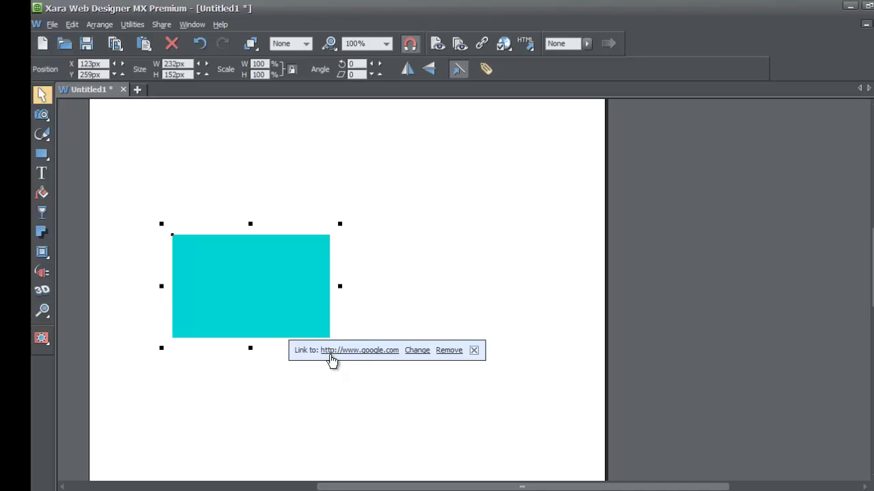
left_click(441, 301)
left_click(311, 296)
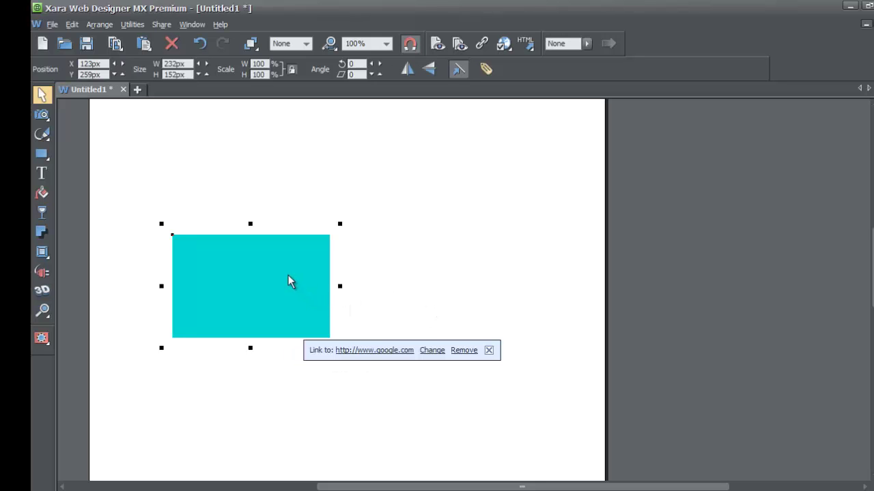
right_click(288, 275)
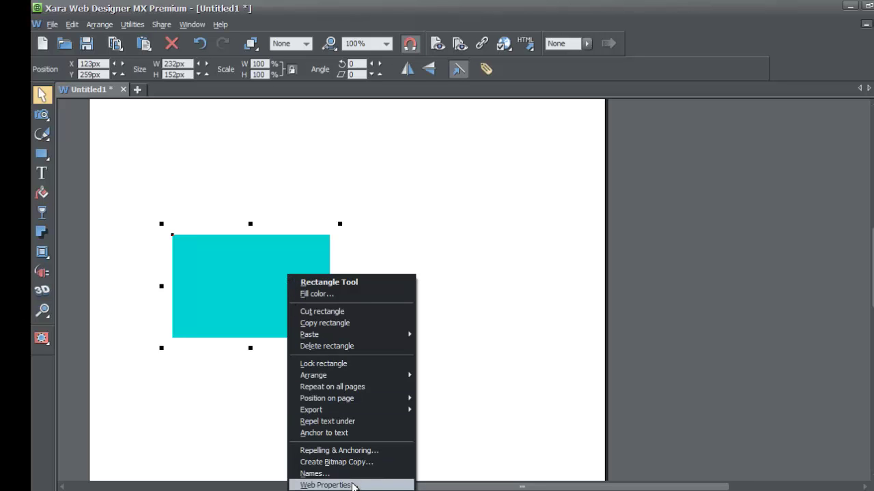
left_click(358, 484)
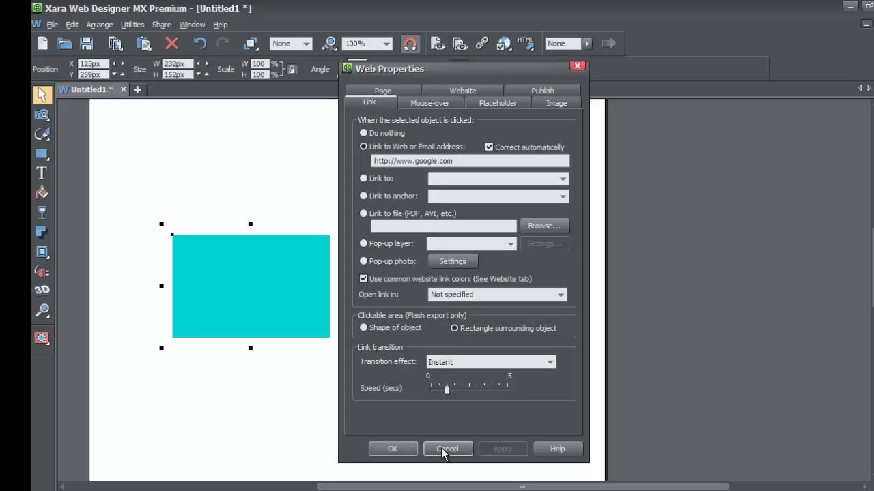
left_click(448, 449)
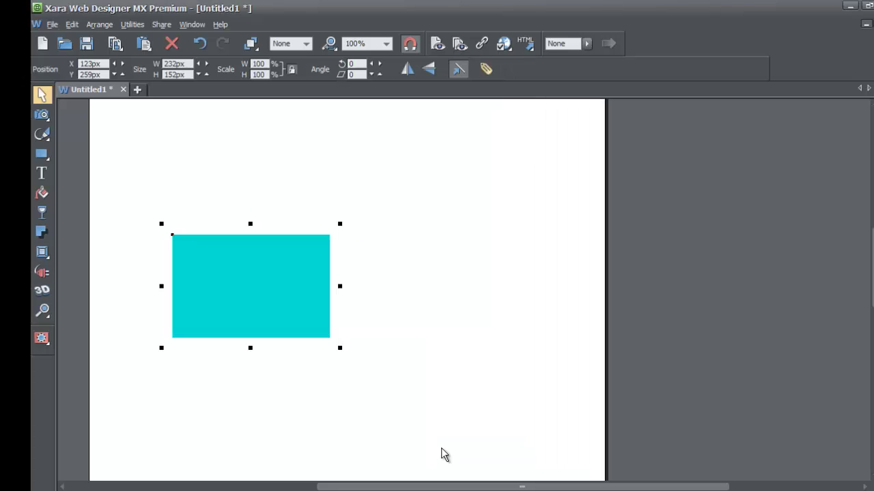